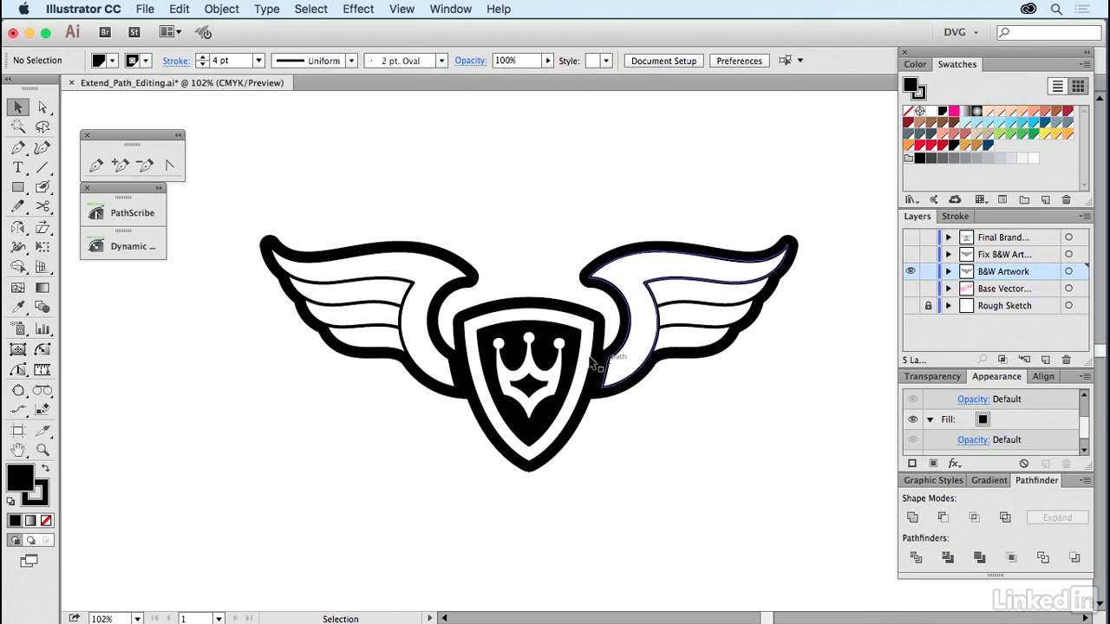
Step: Review the Rough Sketch and Base Vector layers without the B&W Artwork layer, and return to showing only the B&W Artwork
{"action": "left_click", "coordinate": [910, 272]}
{"action": "left_click", "coordinate": [911, 306]}
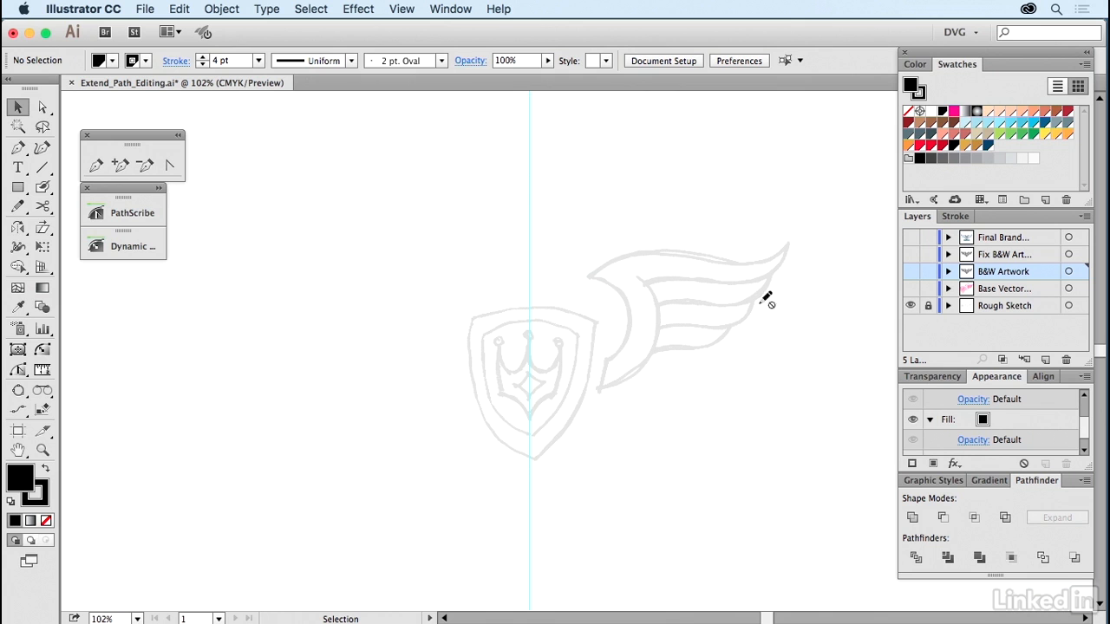
{"action": "left_click", "coordinate": [910, 288]}
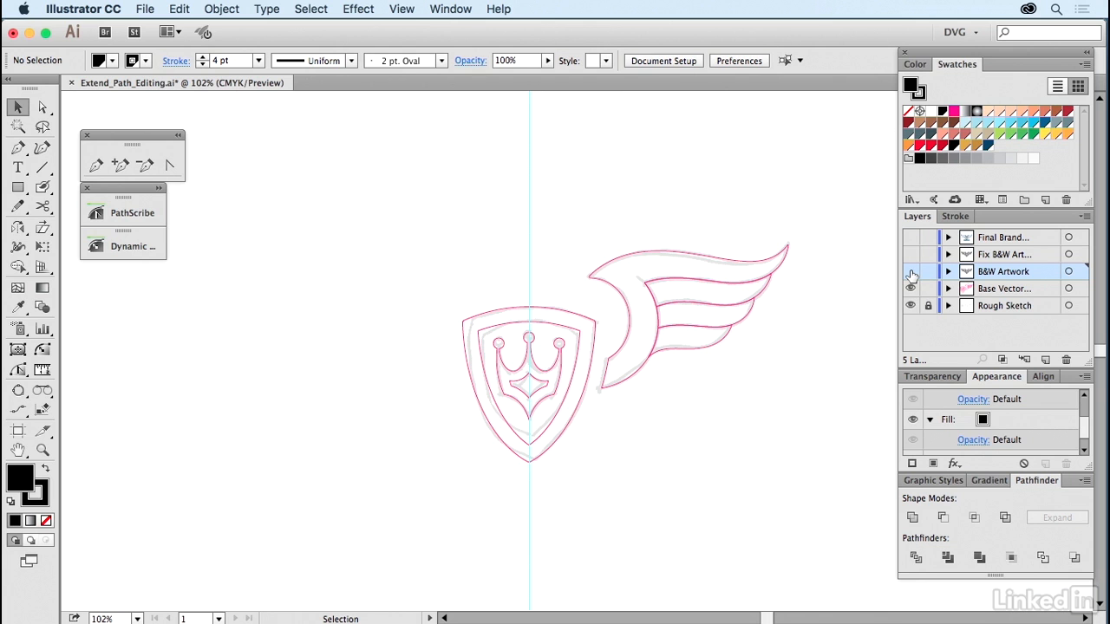
{"action": "left_click", "coordinate": [910, 273]}
{"action": "left_click", "coordinate": [910, 289]}
{"action": "left_click", "coordinate": [911, 306]}
Step: Examine the outer shield shape and the right wing's black outline and white feather shapes where they meet the shield
{"action": "left_click", "coordinate": [601, 321]}
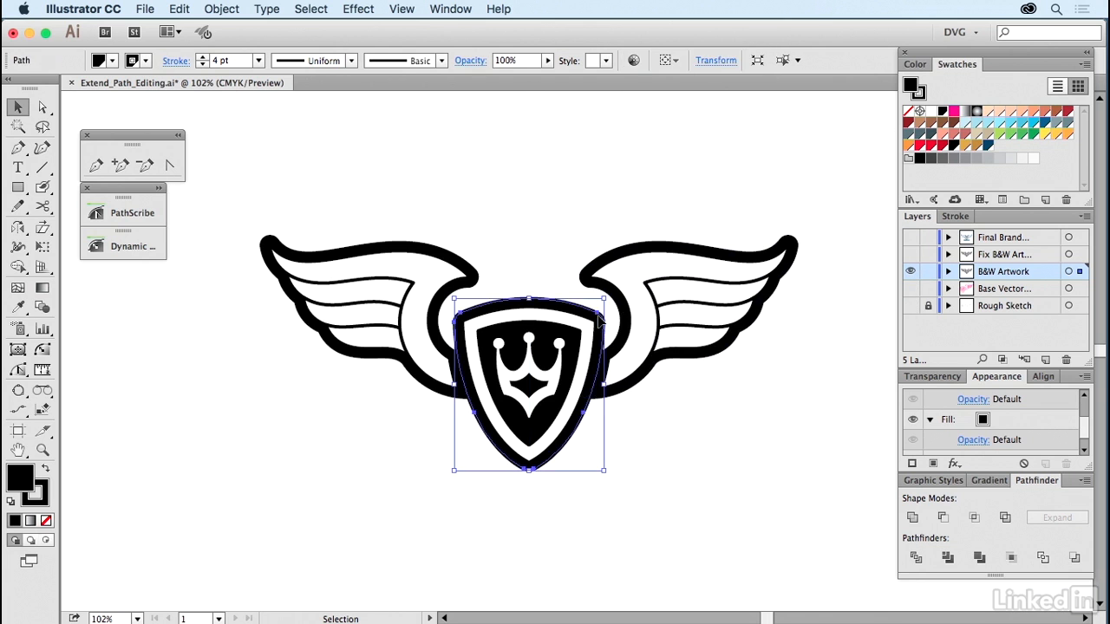
{"action": "left_click", "coordinate": [630, 418]}
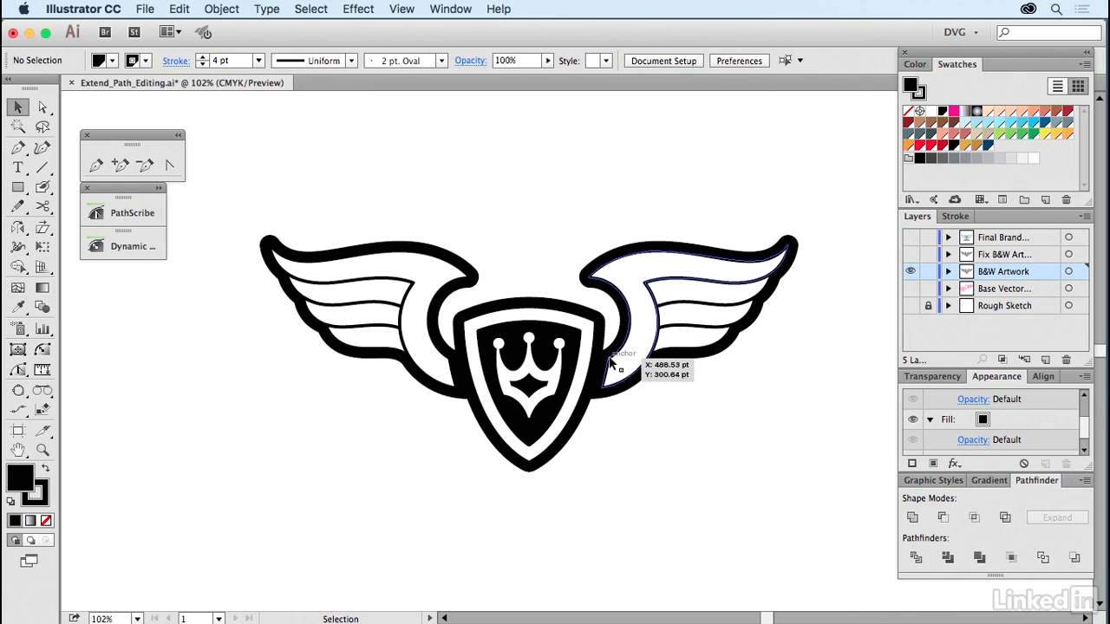
{"action": "left_click", "coordinate": [625, 328]}
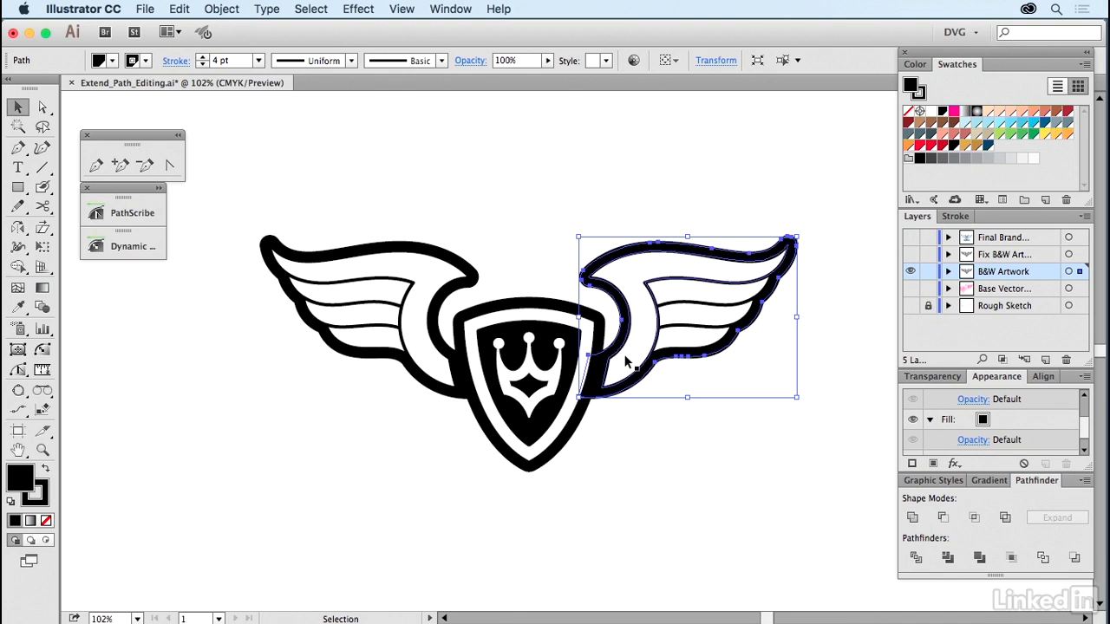
{"action": "left_click", "coordinate": [632, 348]}
{"action": "left_click", "coordinate": [676, 341]}
{"action": "left_click", "coordinate": [682, 313]}
{"action": "left_click", "coordinate": [678, 373]}
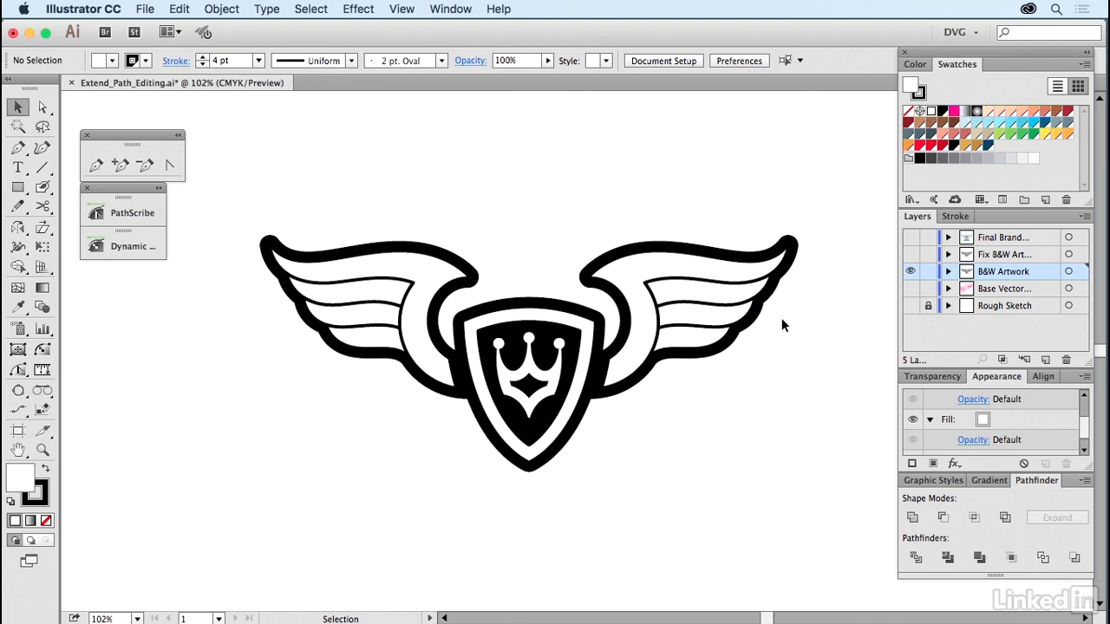
Step: Show the Fix B&W Art layer in place of the B&W Artwork layer
{"action": "left_click", "coordinate": [911, 254]}
{"action": "left_click", "coordinate": [910, 271]}
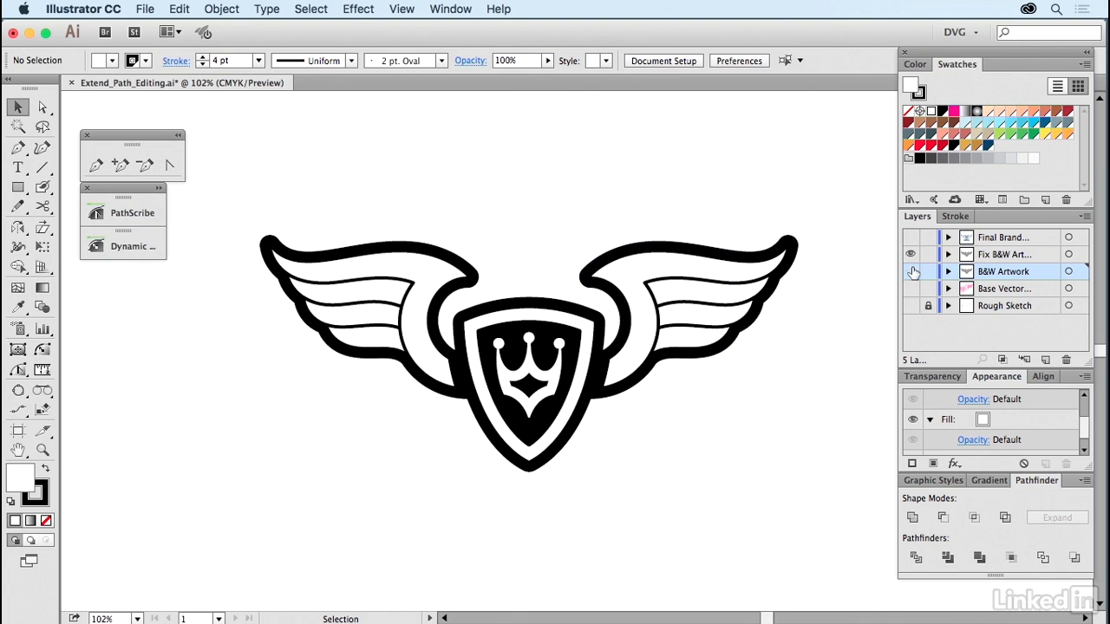
{"action": "left_click", "coordinate": [51, 440]}
{"action": "left_click_drag", "start_coordinate": [500, 217], "coordinate": [731, 483]}
{"action": "key", "text": "v"}
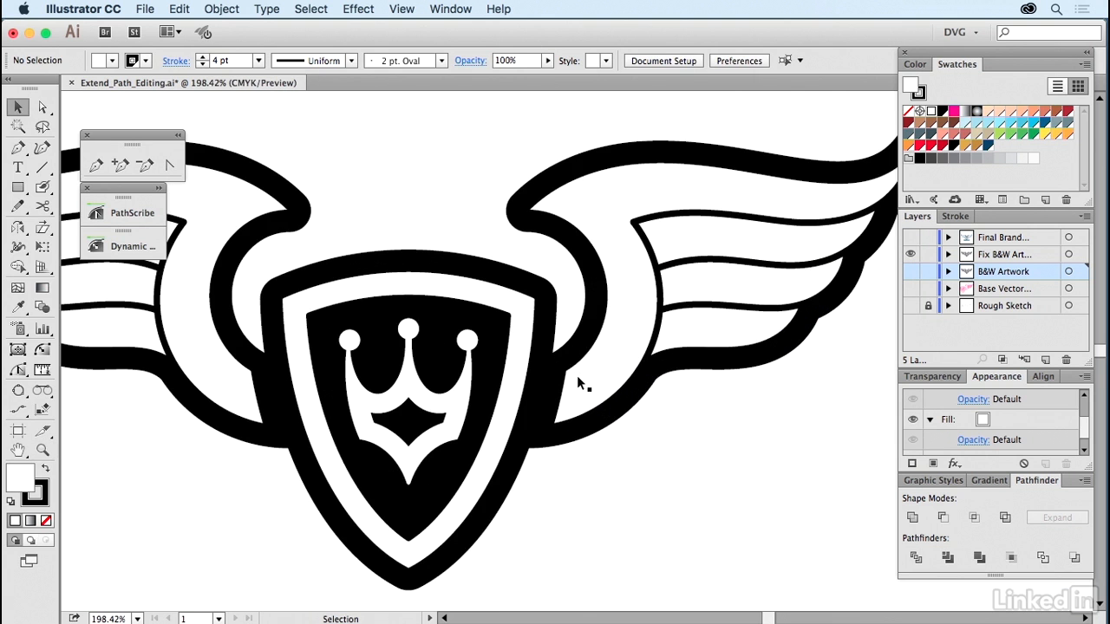
Step: Cut the right wing's large white shape at its two lower anchors beside the shield with Scissors, and delete the short segment between them
{"action": "left_click", "coordinate": [577, 376]}
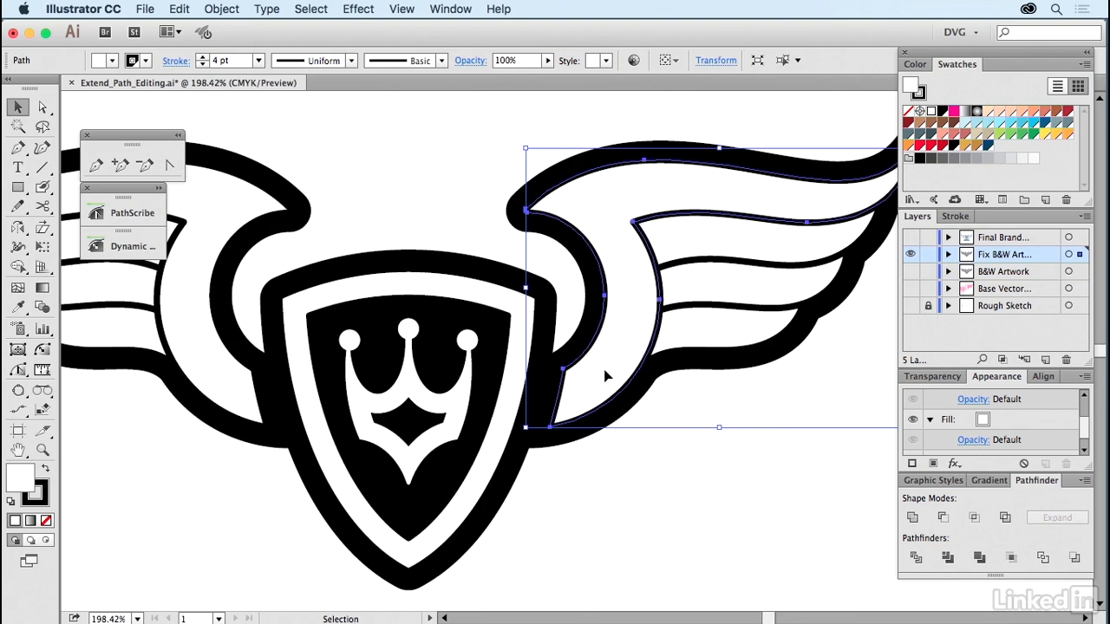
{"action": "left_click", "coordinate": [241, 228], "text": "shift"}
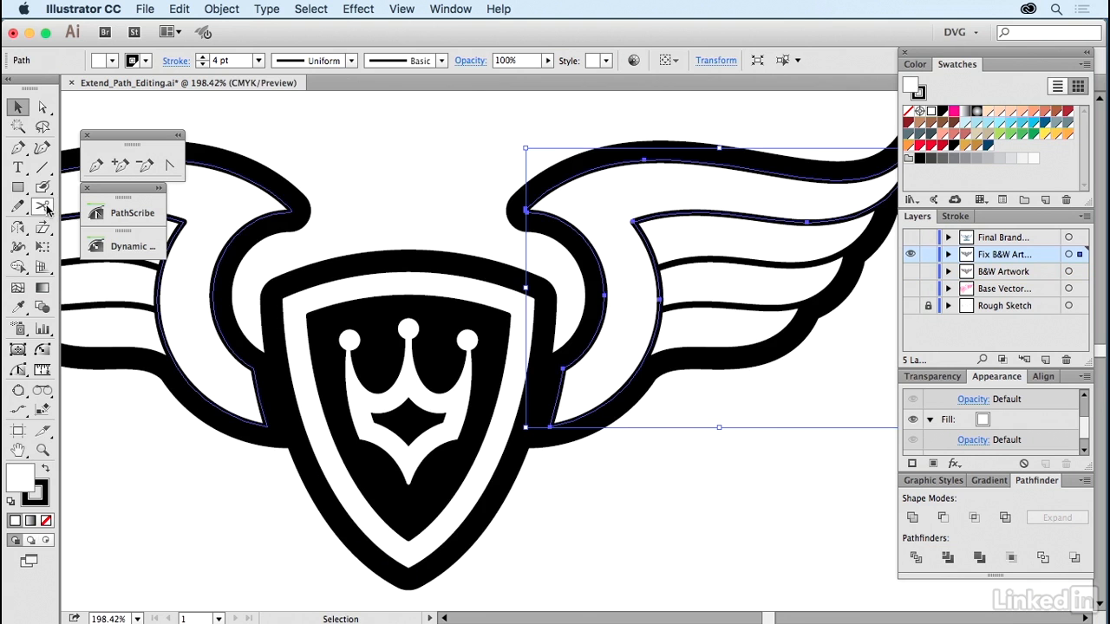
{"action": "left_click", "coordinate": [43, 206]}
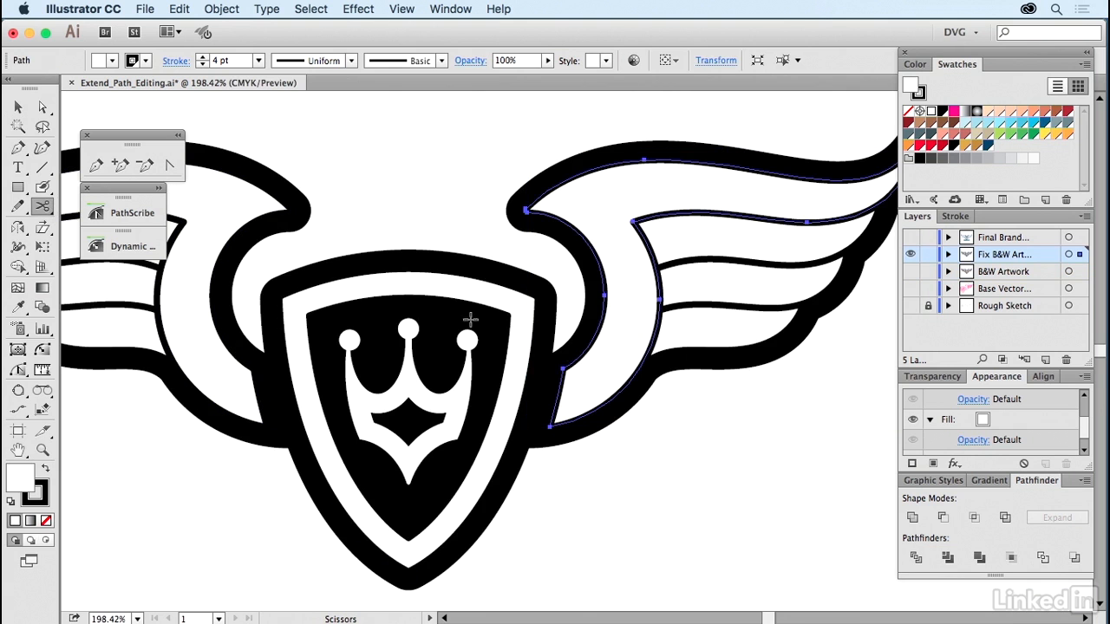
{"action": "left_click", "coordinate": [563, 369]}
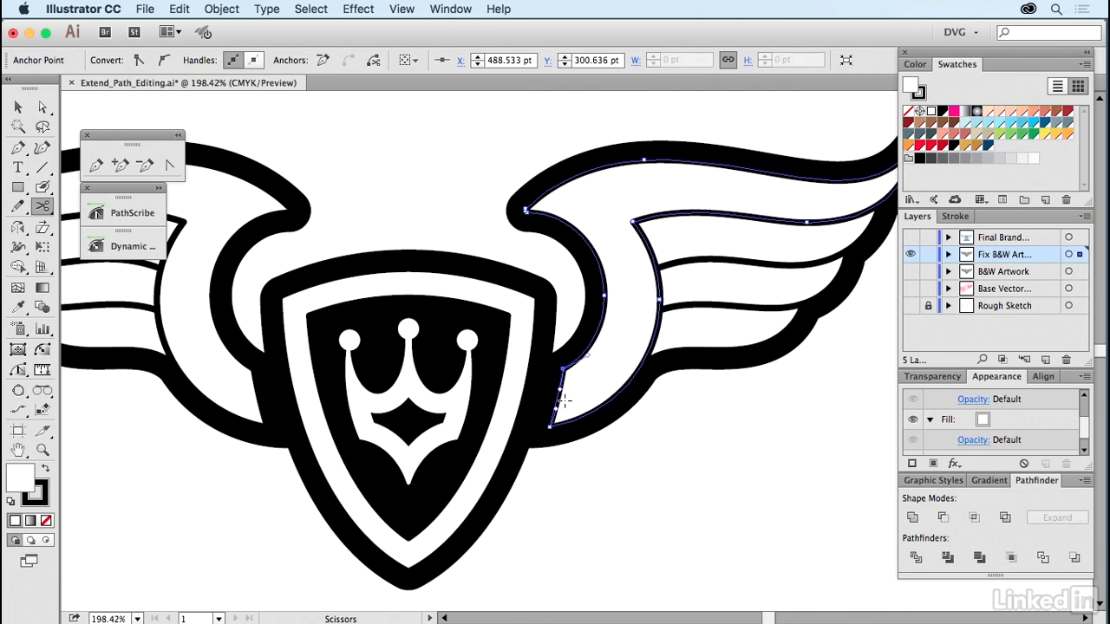
{"action": "left_click", "coordinate": [550, 427]}
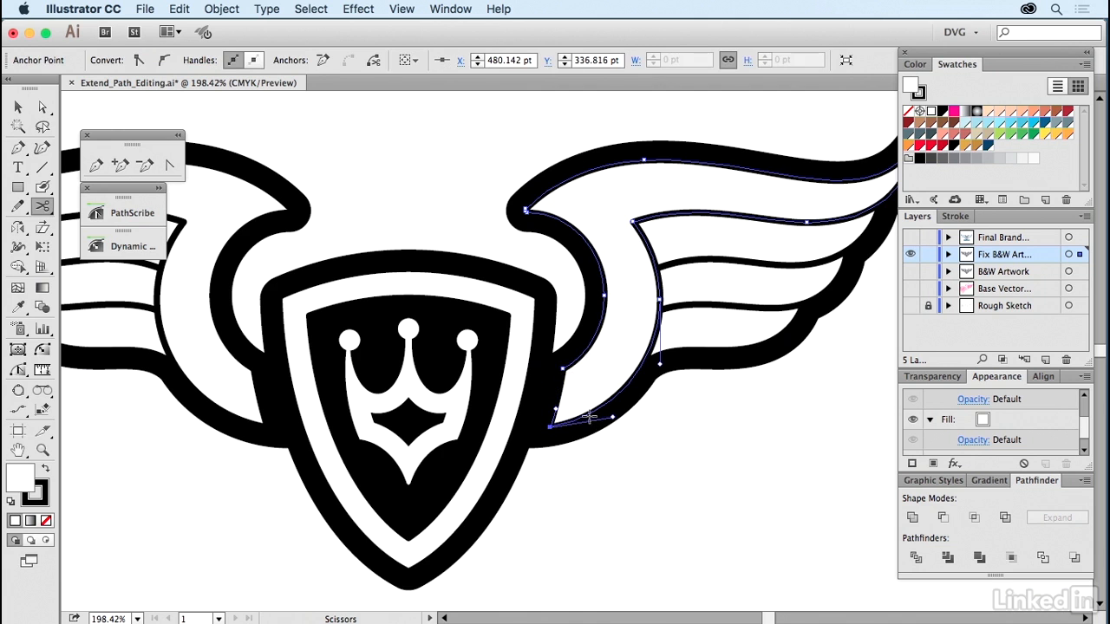
{"action": "key", "text": "v"}
{"action": "left_click", "coordinate": [565, 391]}
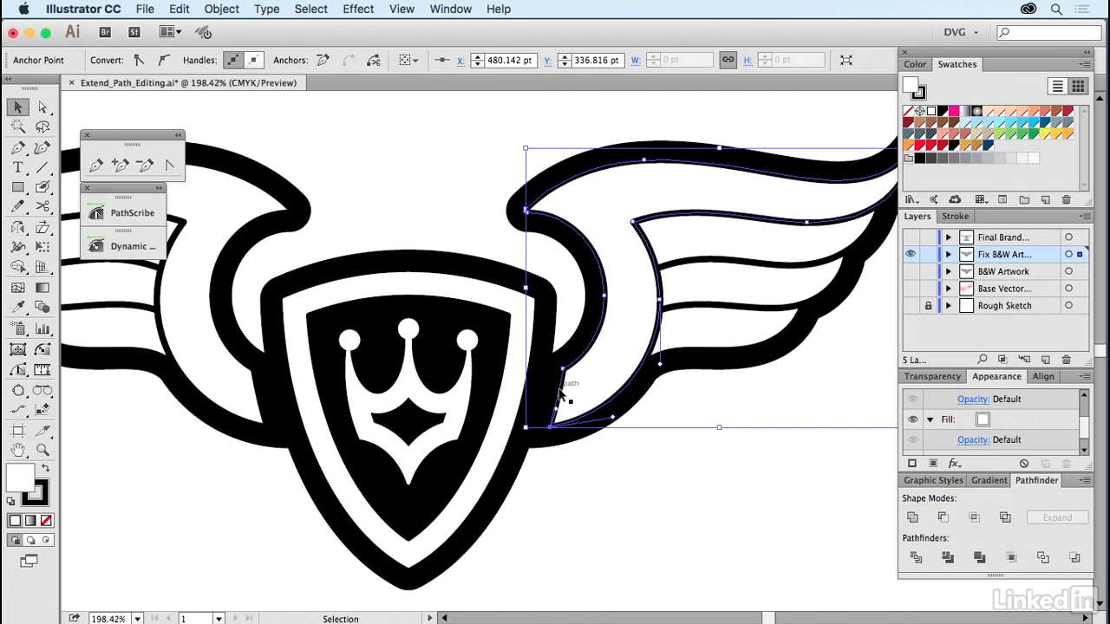
{"action": "left_click", "coordinate": [560, 394]}
{"action": "key", "text": "Delete"}
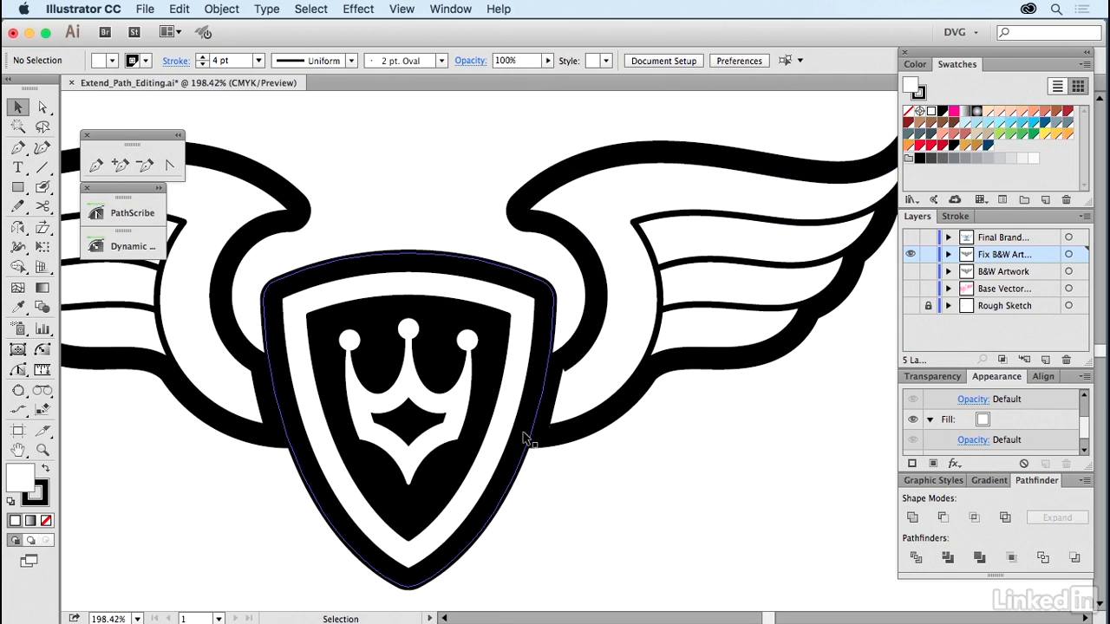
Step: Extend both open ends of the right wing's white path into the shield with the Extend Path Tool, the lower end by about 31 pt
{"action": "left_click", "coordinate": [21, 370]}
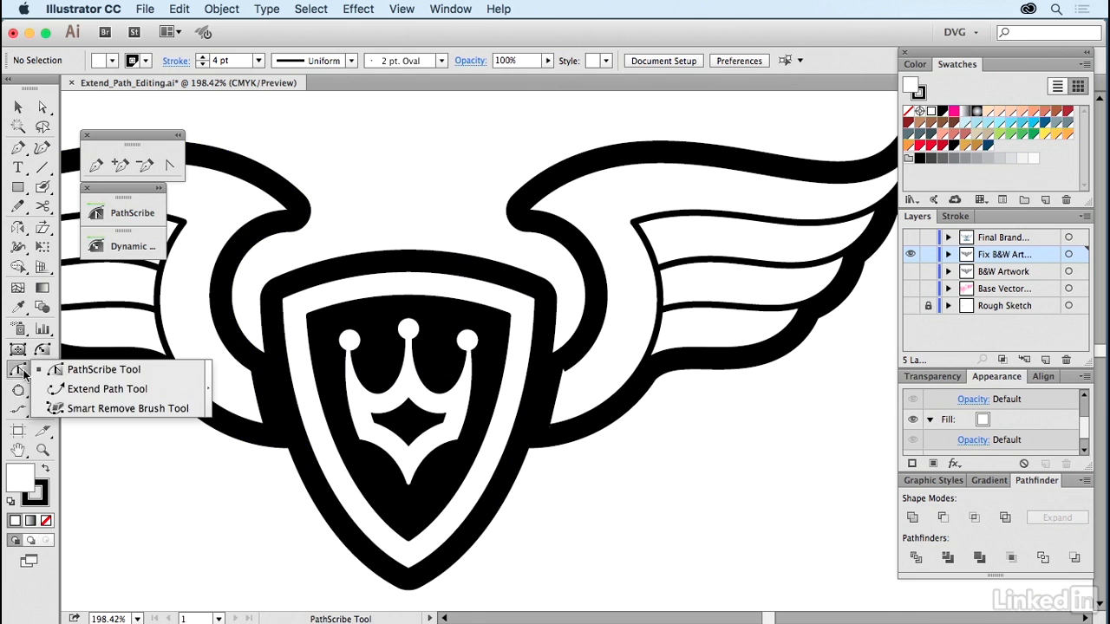
{"action": "left_click", "coordinate": [104, 389]}
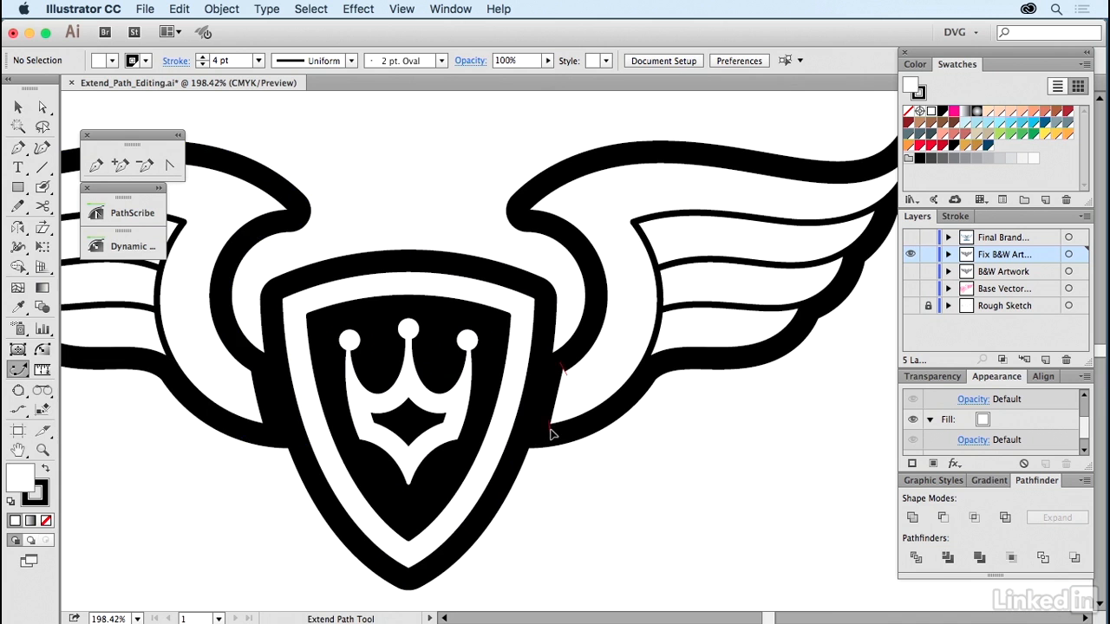
{"action": "left_click_drag", "start_coordinate": [562, 368], "coordinate": [501, 432]}
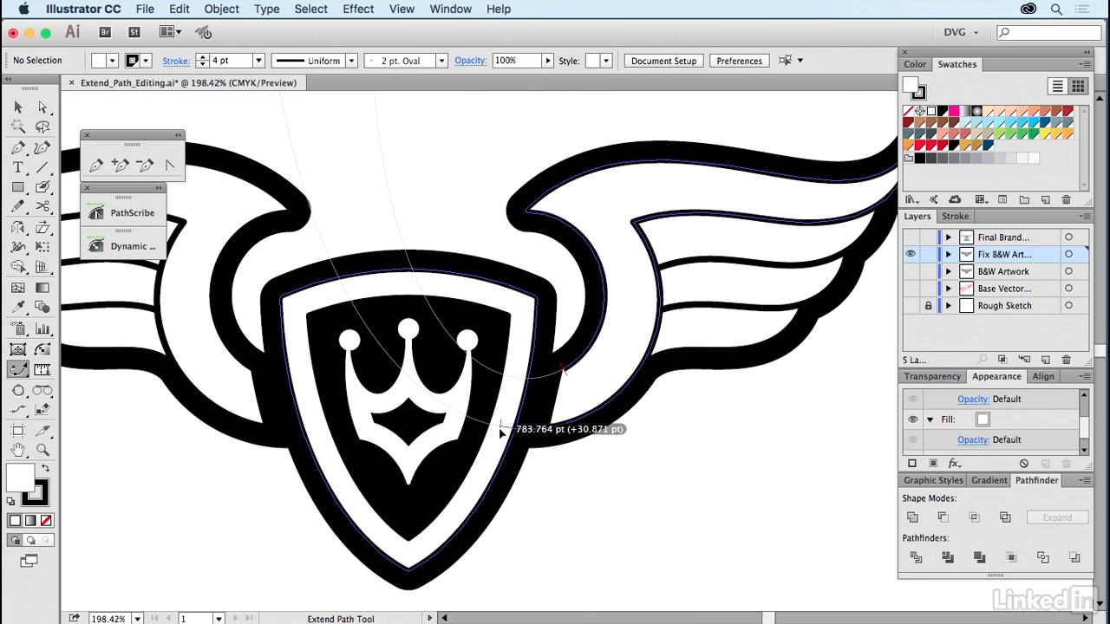
{"action": "left_click_drag", "start_coordinate": [501, 432], "coordinate": [321, 322]}
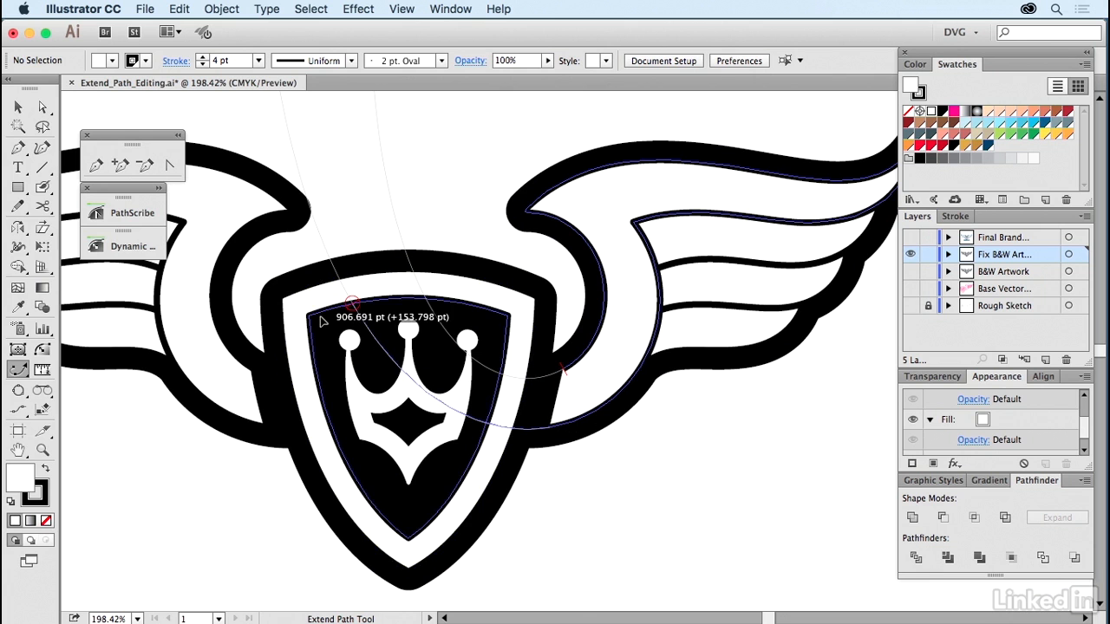
{"action": "left_click_drag", "start_coordinate": [321, 321], "coordinate": [501, 439]}
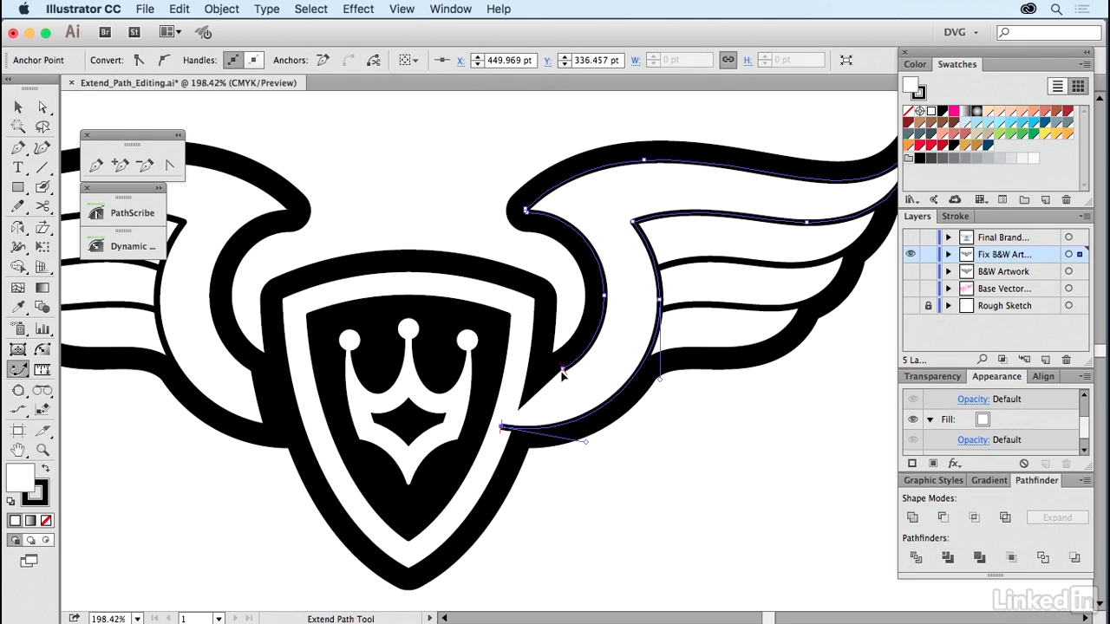
{"action": "left_click_drag", "start_coordinate": [563, 372], "coordinate": [516, 381]}
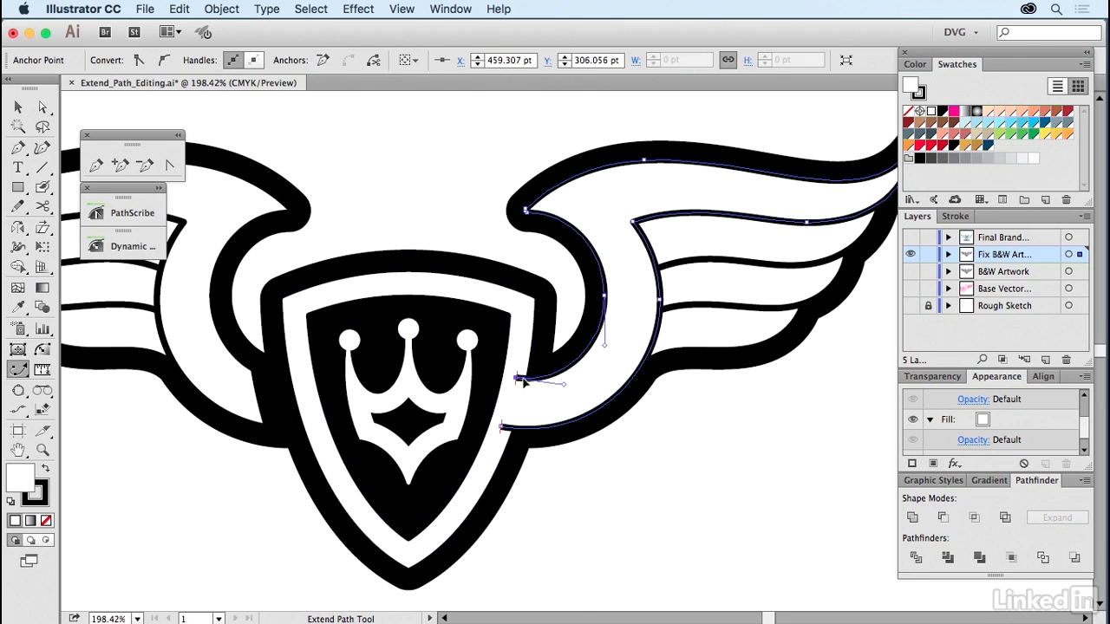
{"action": "left_click", "coordinate": [759, 475]}
Step: Close the right wing's extended path inside the shield by joining its two open ends with the Pen tool
{"action": "left_click", "coordinate": [605, 403]}
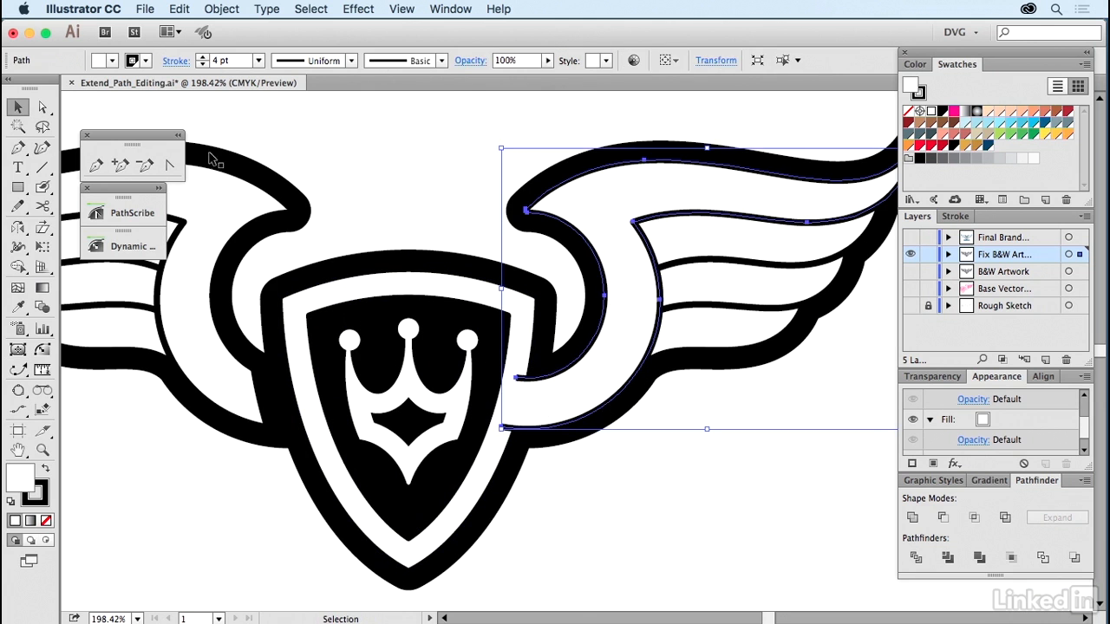
{"action": "left_click", "coordinate": [96, 165]}
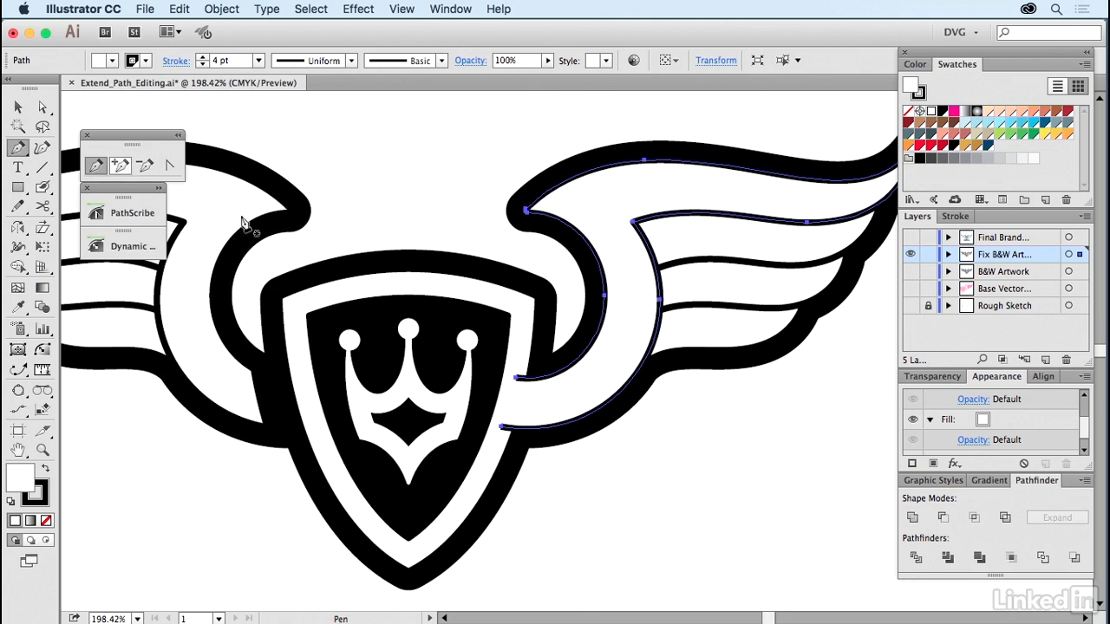
{"action": "left_click", "coordinate": [517, 379]}
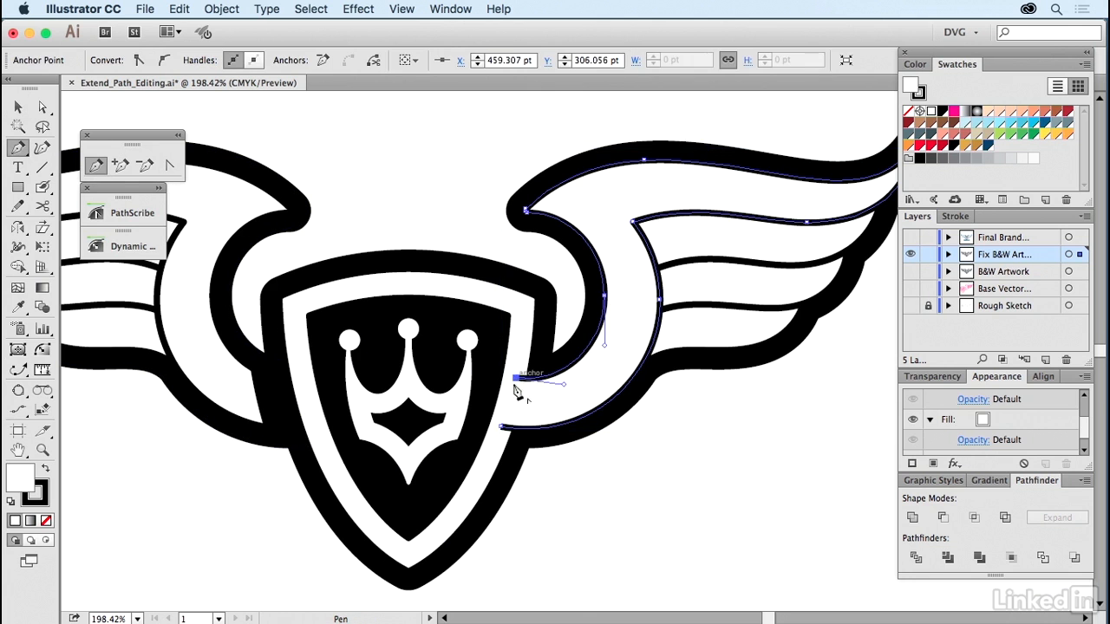
{"action": "left_click", "coordinate": [503, 426]}
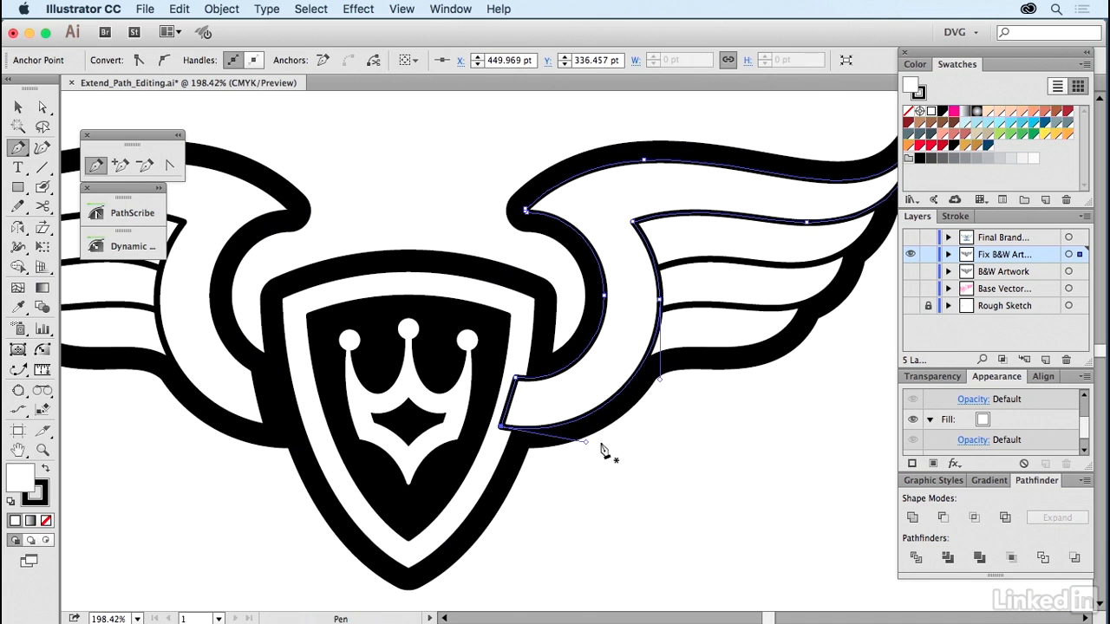
{"action": "key", "text": "v"}
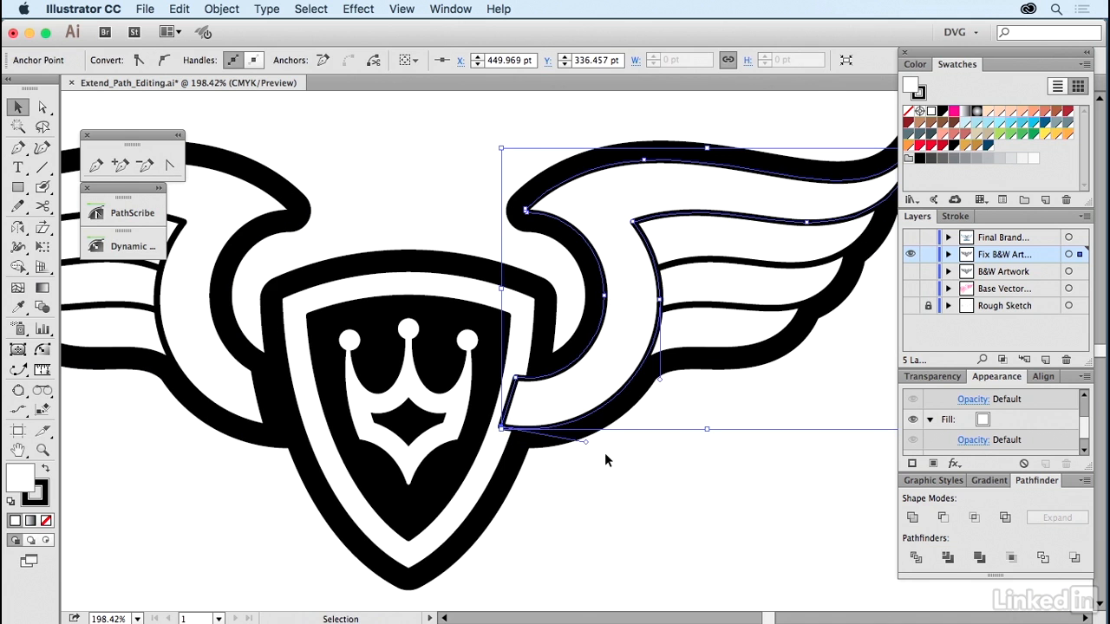
{"action": "left_click", "coordinate": [604, 452]}
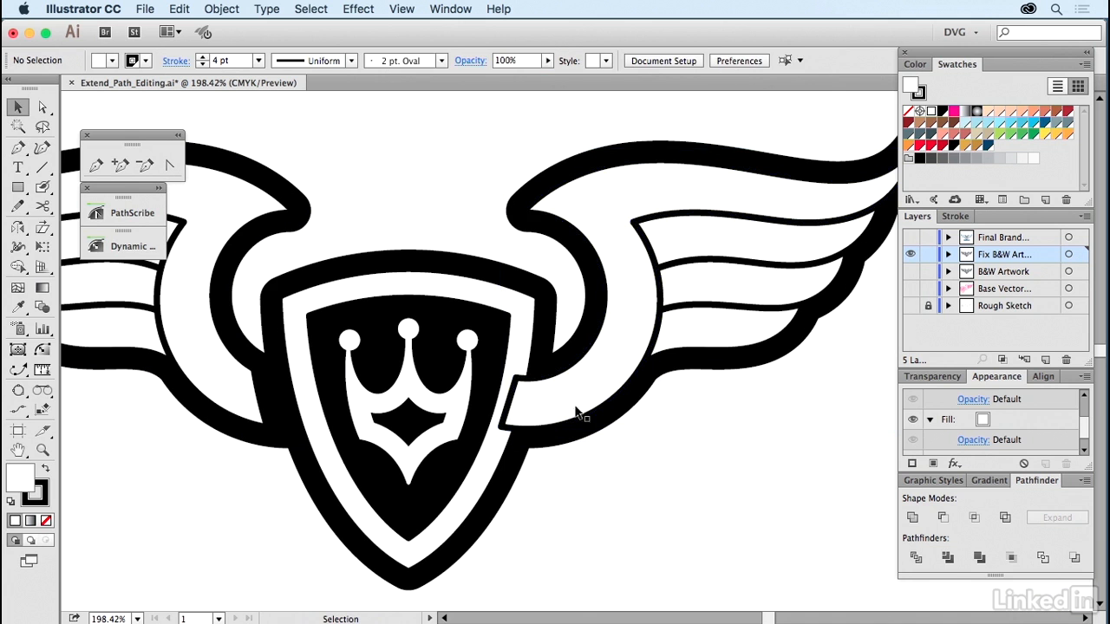
Step: Bring a copy of the outer black shield shape to the front and subtract it from the right wing's white shape with Minus Front
{"action": "left_click", "coordinate": [549, 340]}
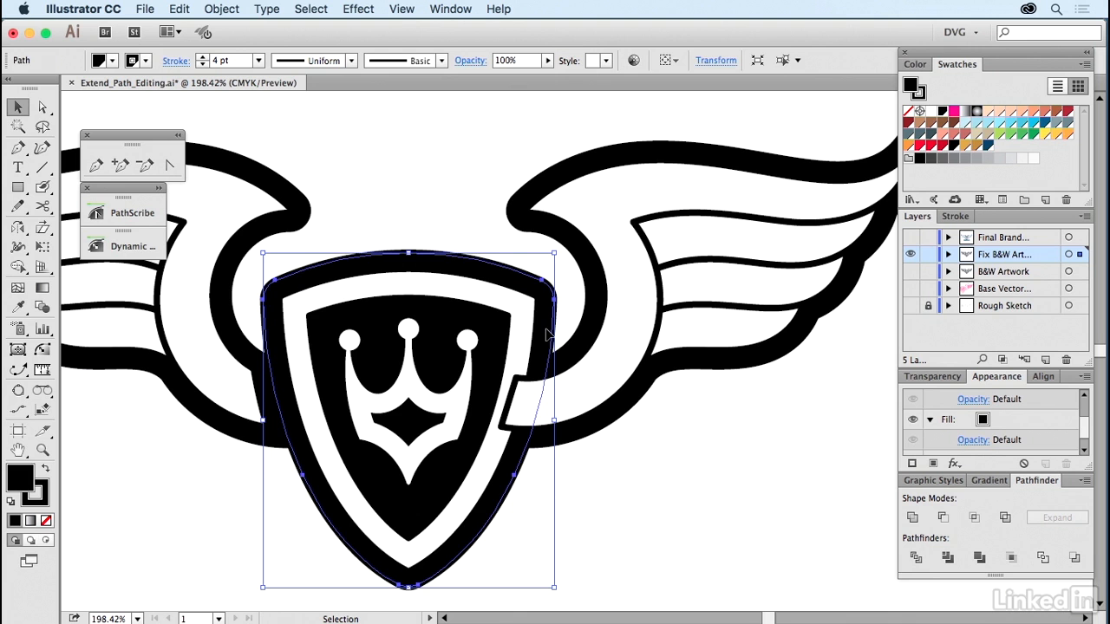
{"action": "key", "text": "super+shift+bracketright"}
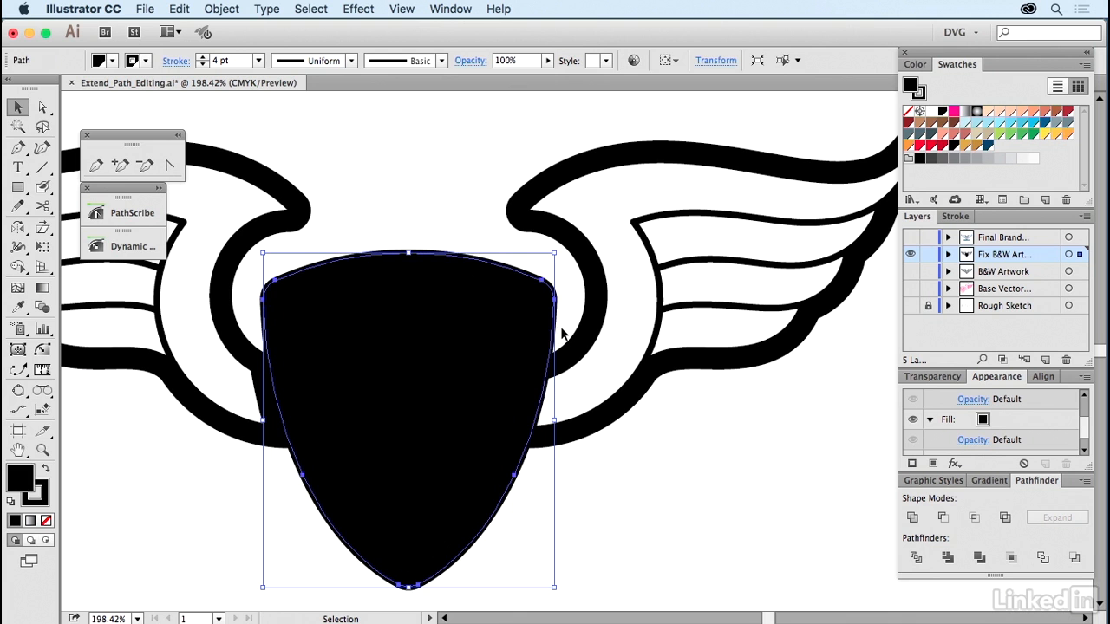
{"action": "left_click", "coordinate": [584, 388], "text": "shift"}
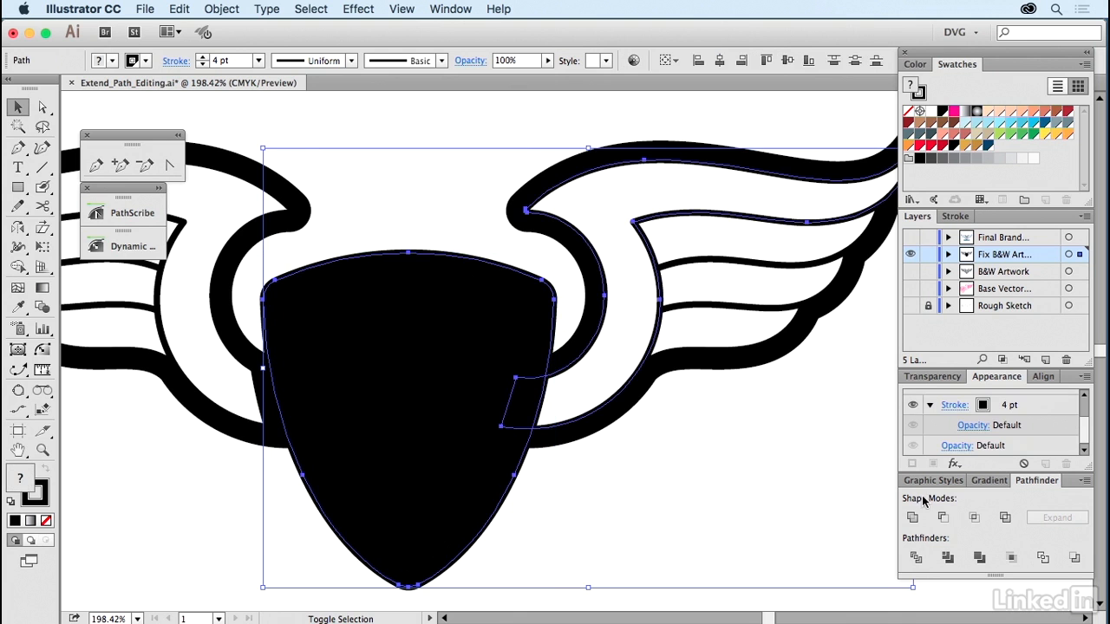
{"action": "left_click", "coordinate": [944, 518]}
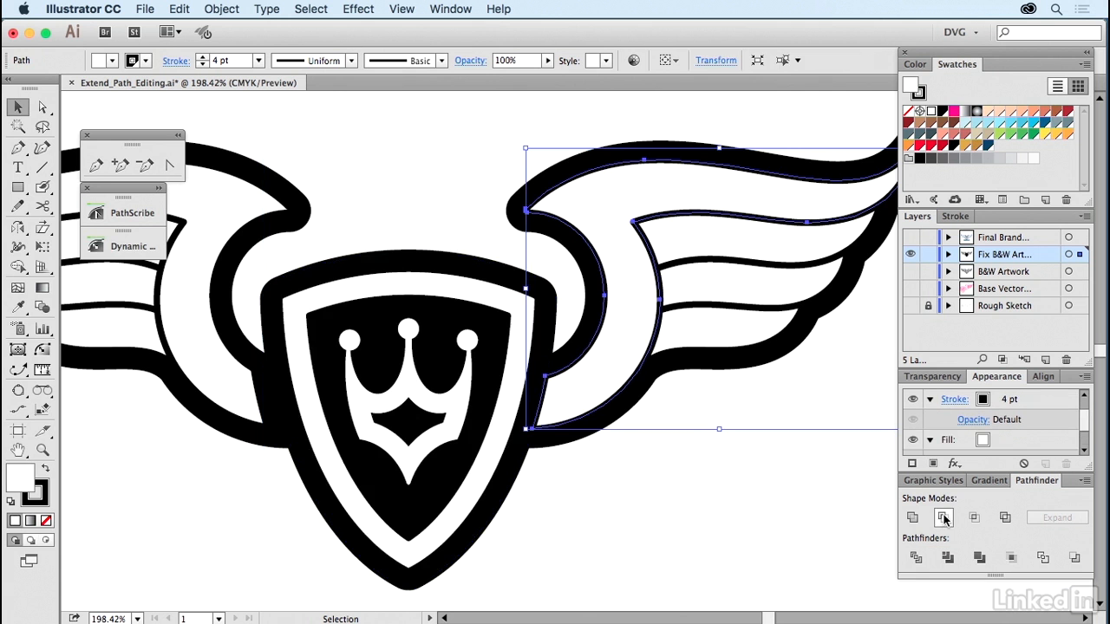
{"action": "left_click", "coordinate": [728, 484]}
Step: Delete the large white shape from the left wing
{"action": "left_click_drag", "start_coordinate": [686, 453], "coordinate": [688, 426]}
{"action": "left_click", "coordinate": [43, 450]}
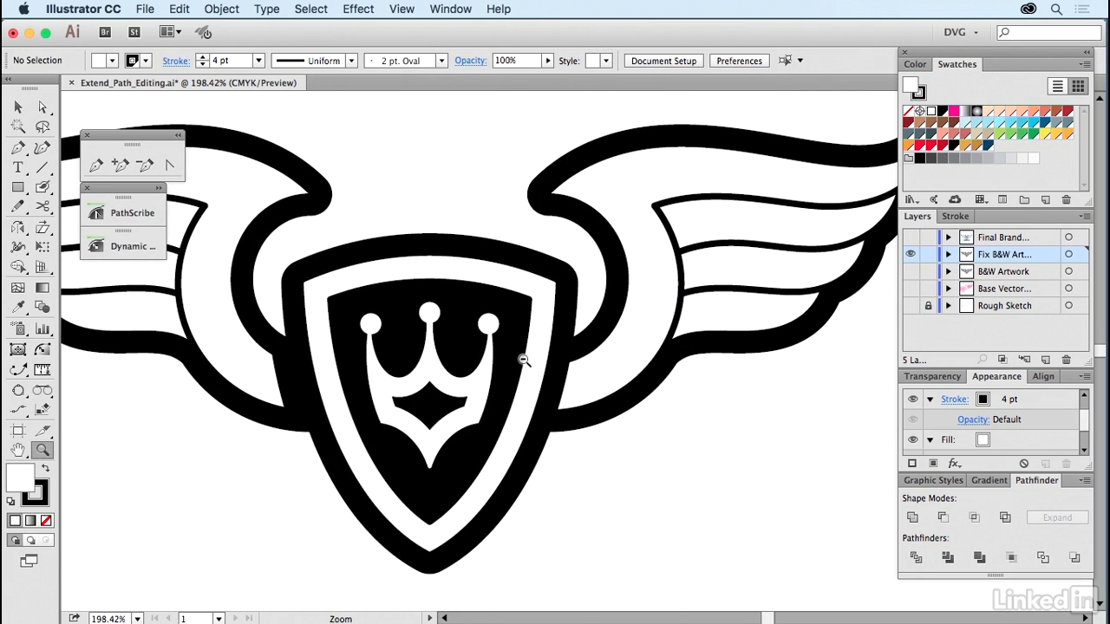
{"action": "left_click", "coordinate": [528, 359], "text": "alt"}
{"action": "left_click_drag", "start_coordinate": [629, 340], "coordinate": [616, 394]}
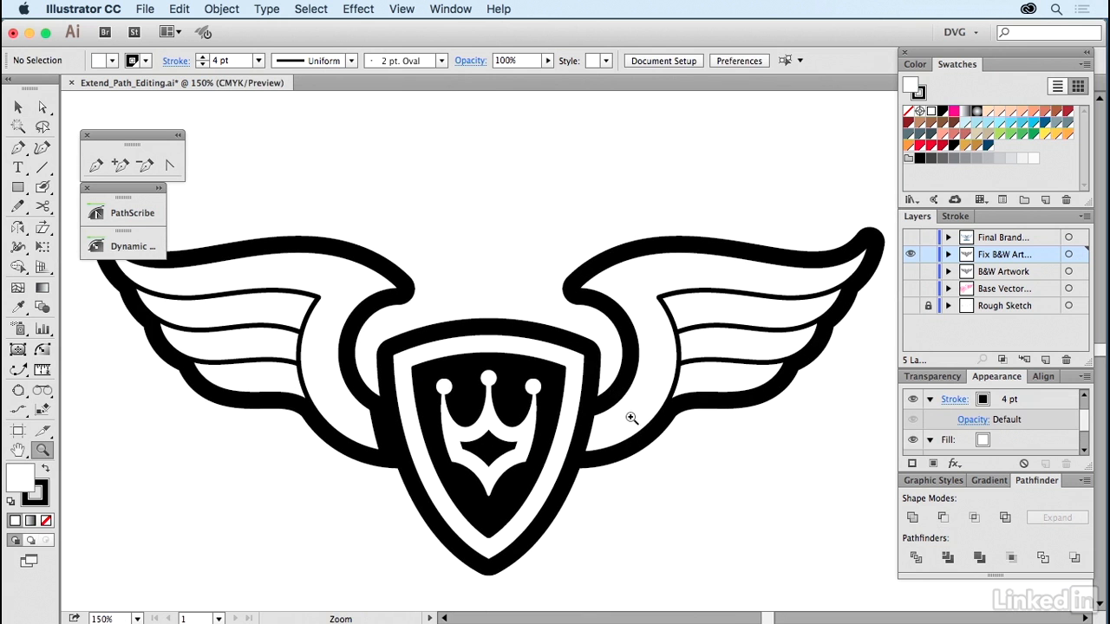
{"action": "key", "text": "v"}
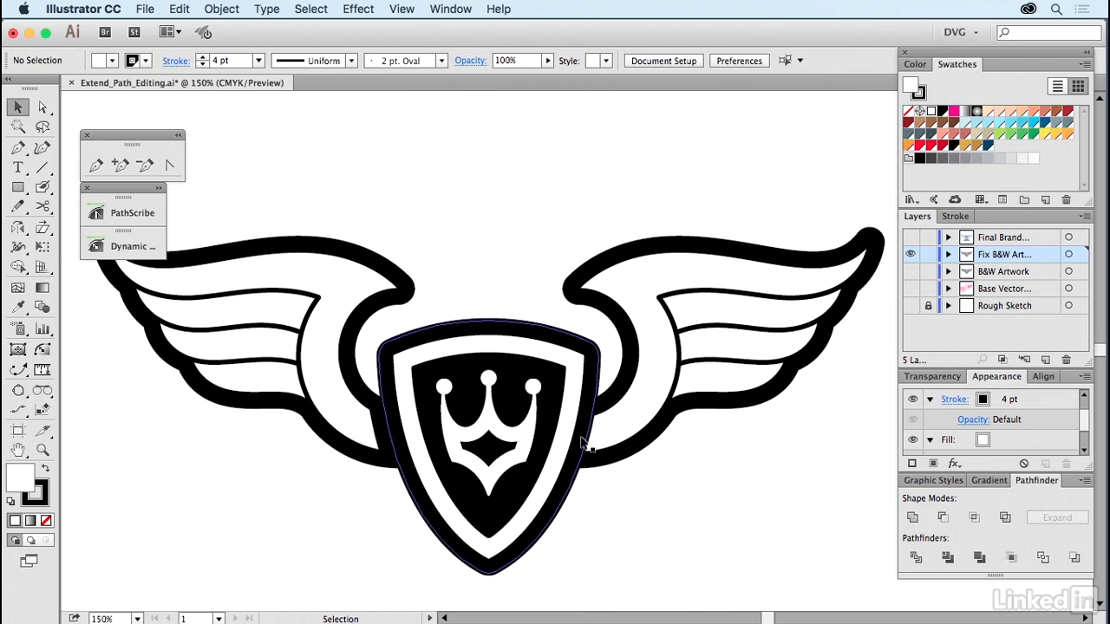
{"action": "left_click", "coordinate": [378, 287]}
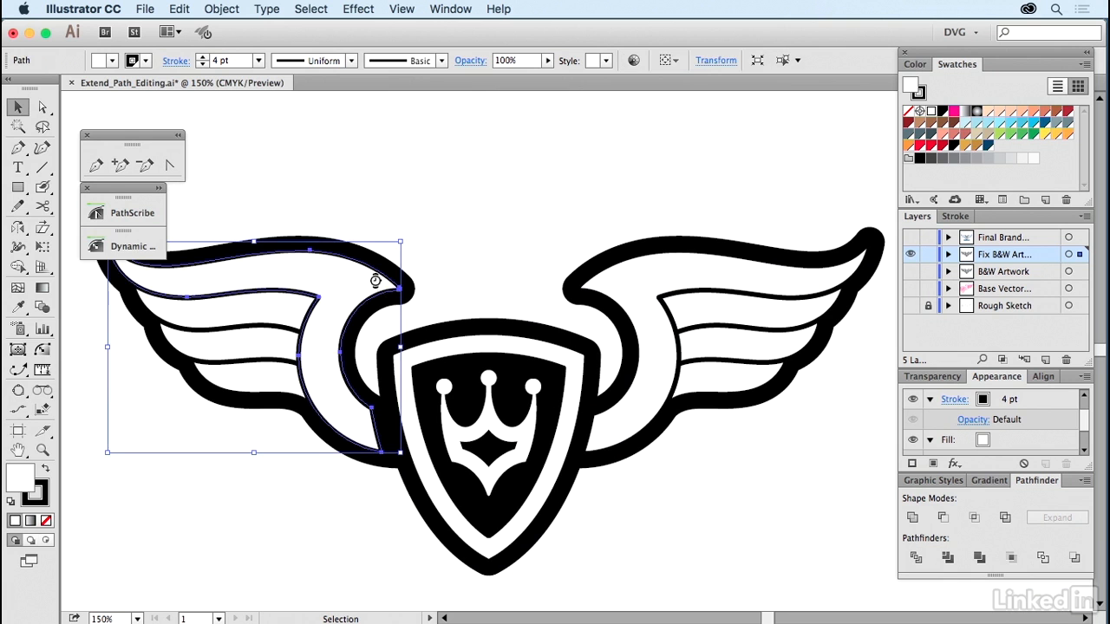
{"action": "key", "text": "Delete"}
Step: Reflect a copy of the right wing's trimmed white shape across the shield's vertical centre line onto the left wing
{"action": "left_click", "coordinate": [624, 287]}
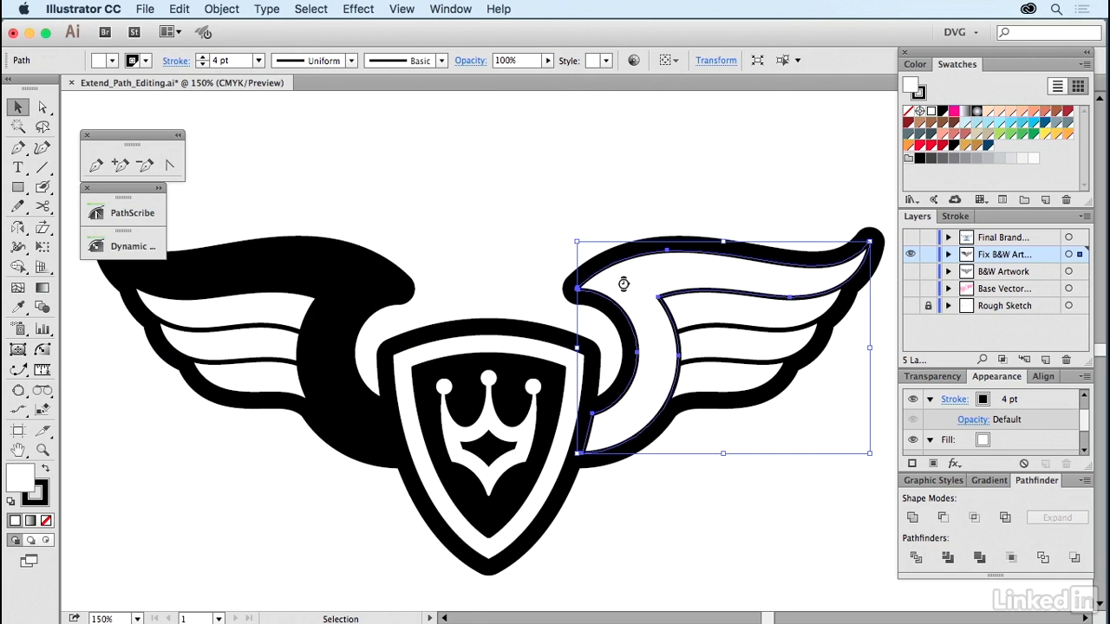
{"action": "left_click", "coordinate": [17, 227]}
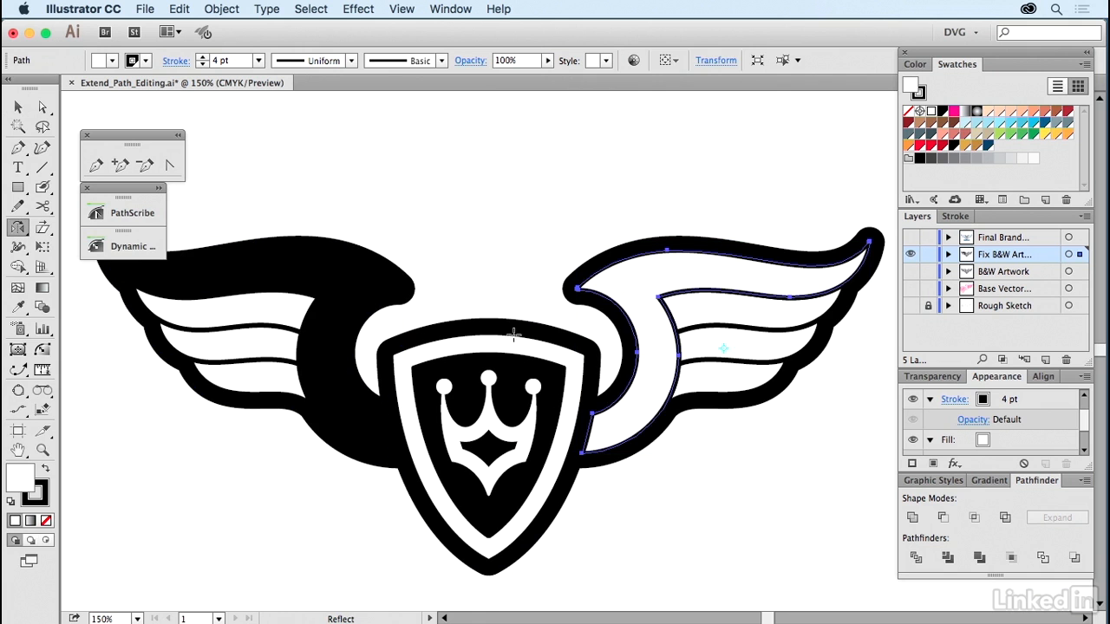
{"action": "left_click", "coordinate": [488, 332]}
{"action": "left_click_drag", "start_coordinate": [488, 375], "coordinate": [488, 381]}
{"action": "key", "text": "v"}
{"action": "left_click", "coordinate": [521, 201]}
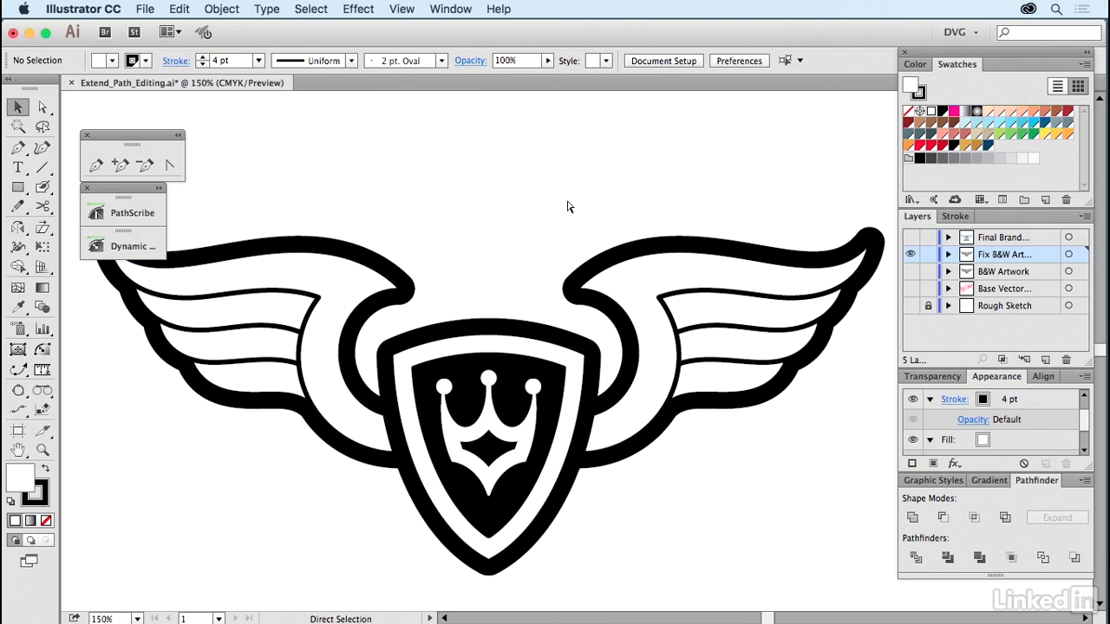
Step: Show the Final Brand layer in place of the Fix B&W Art layer, with the whole logo in view
{"action": "key", "text": "super+0"}
{"action": "left_click_drag", "start_coordinate": [622, 229], "coordinate": [573, 263]}
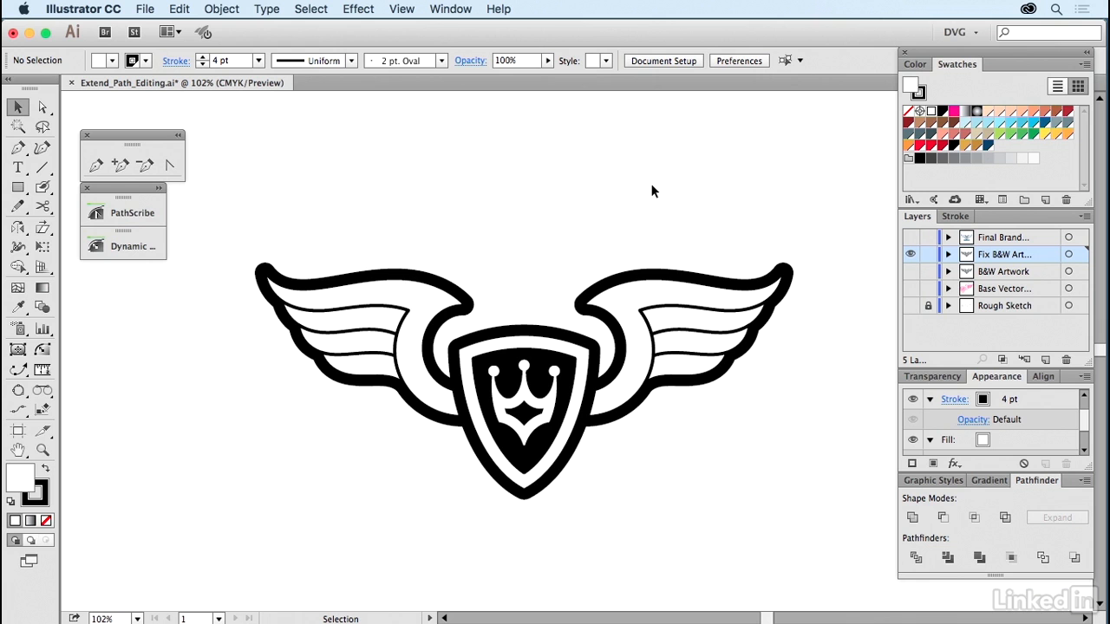
{"action": "left_click", "coordinate": [911, 238]}
{"action": "left_click", "coordinate": [910, 254]}
{"action": "left_click_drag", "start_coordinate": [792, 245], "coordinate": [795, 212]}
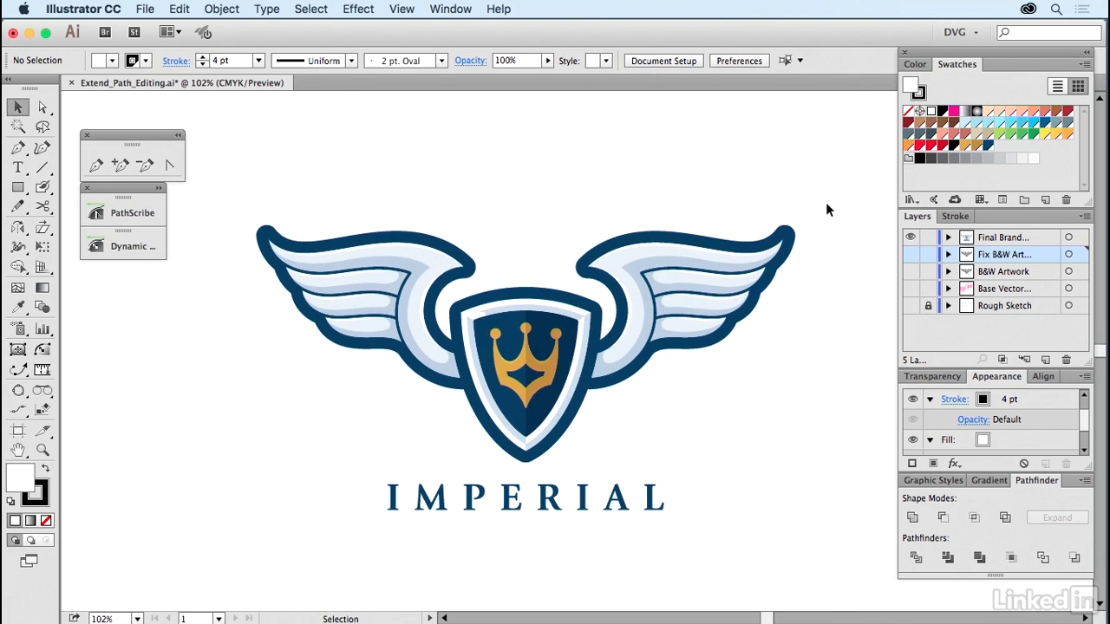